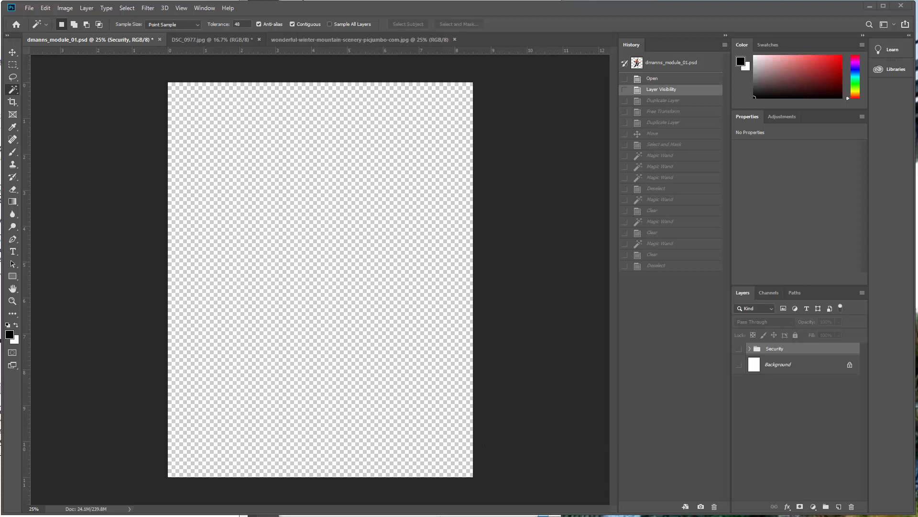
pyautogui.moveTo(0, 0); pyautogui.dragTo(536, 40)
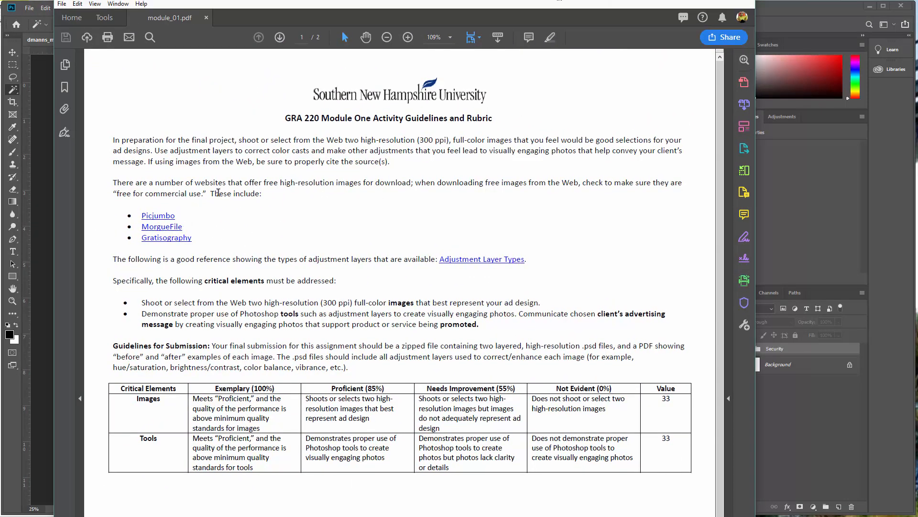
pyautogui.click(779, 9)
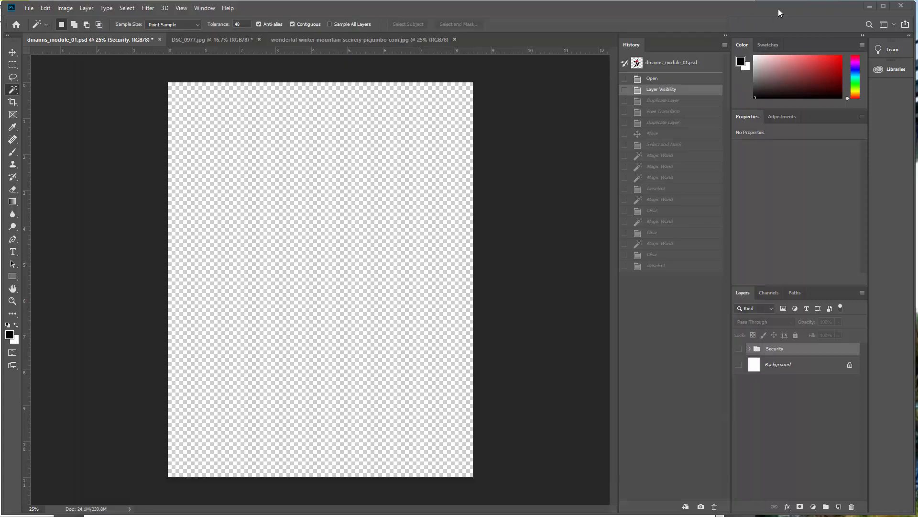
# Step: Duplicate the winter mountain photo's background layer into dmanns_module_01.psd and switch to that document
pyautogui.click(369, 40)
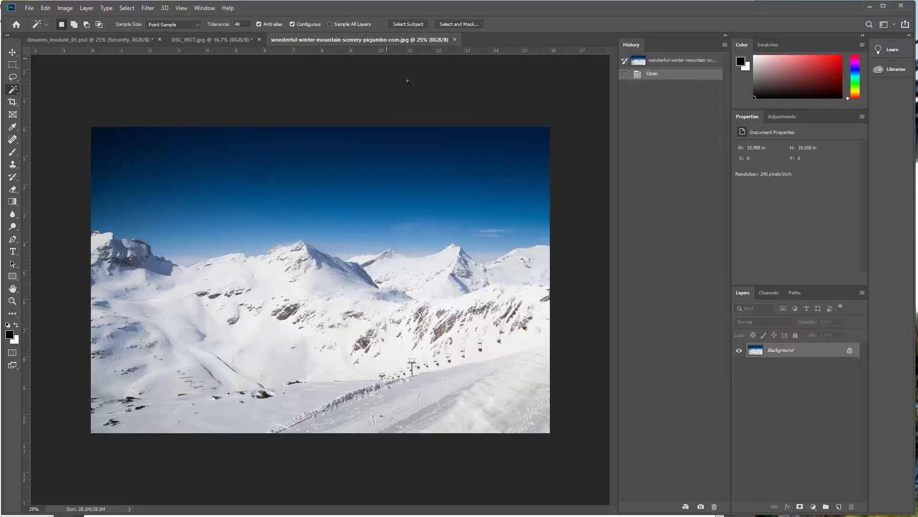
pyautogui.rightClick(779, 351)
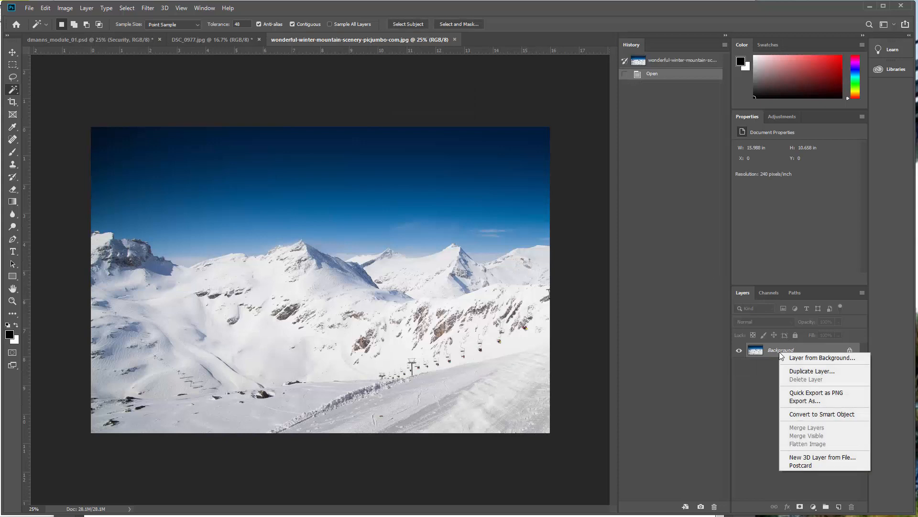
pyautogui.click(796, 371)
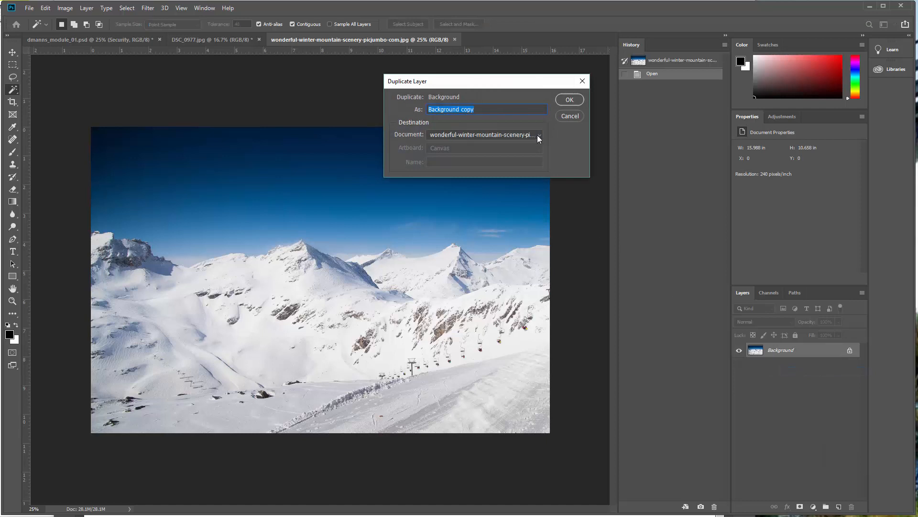
pyautogui.click(537, 135)
pyautogui.click(523, 149)
pyautogui.click(569, 100)
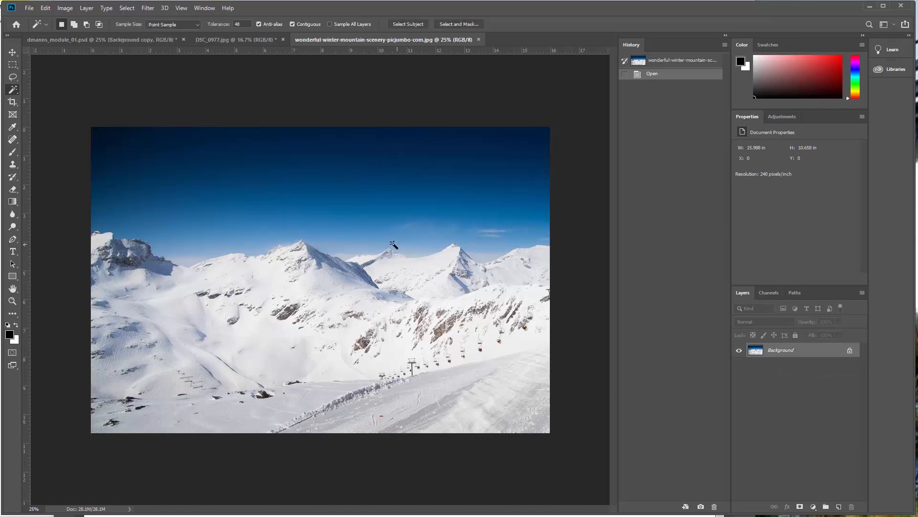
pyautogui.click(145, 40)
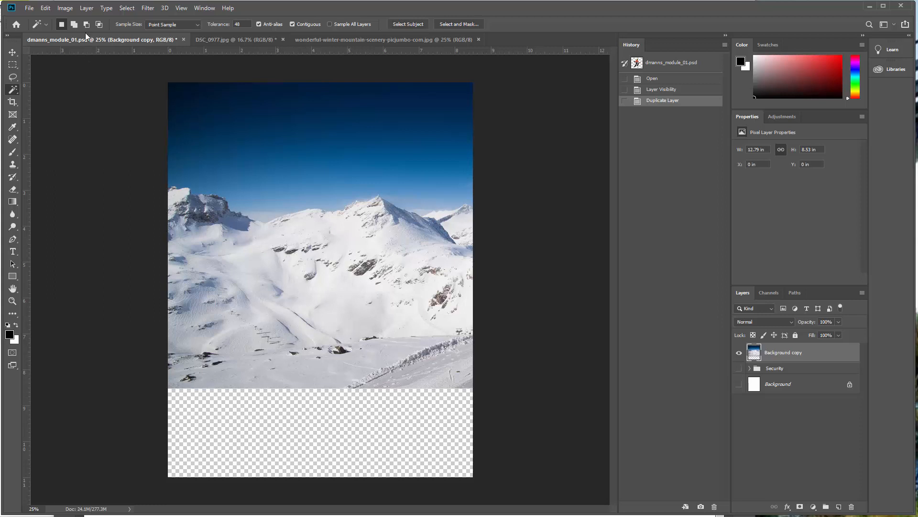
# Step: Check the image size and resolution of dmanns_module_01.psd
pyautogui.click(65, 8)
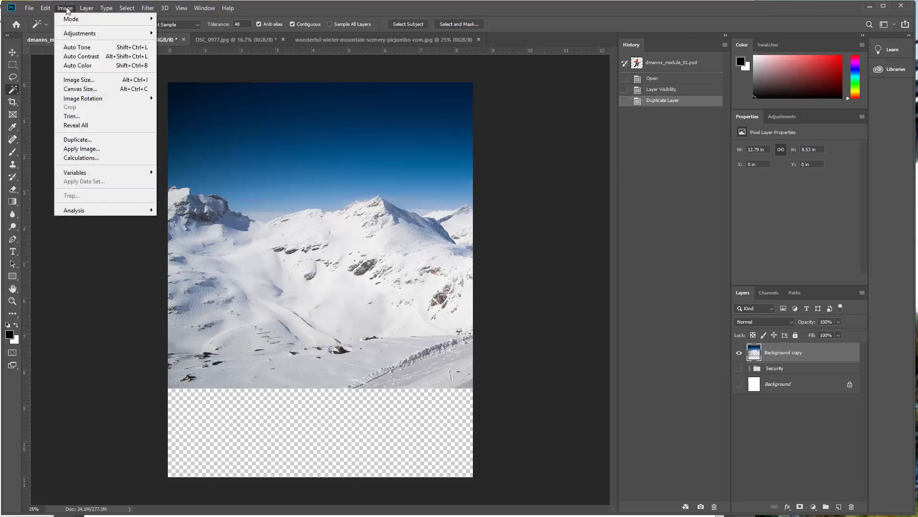
pyautogui.click(97, 82)
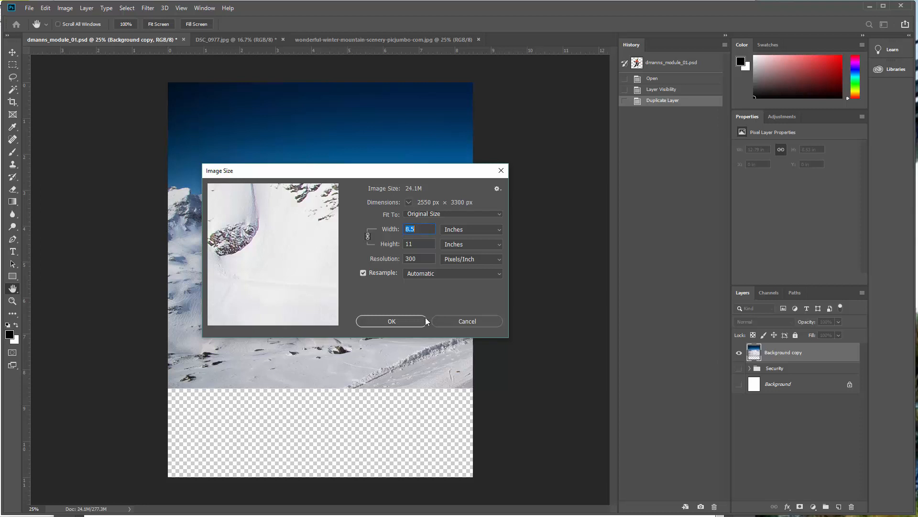
pyautogui.click(402, 320)
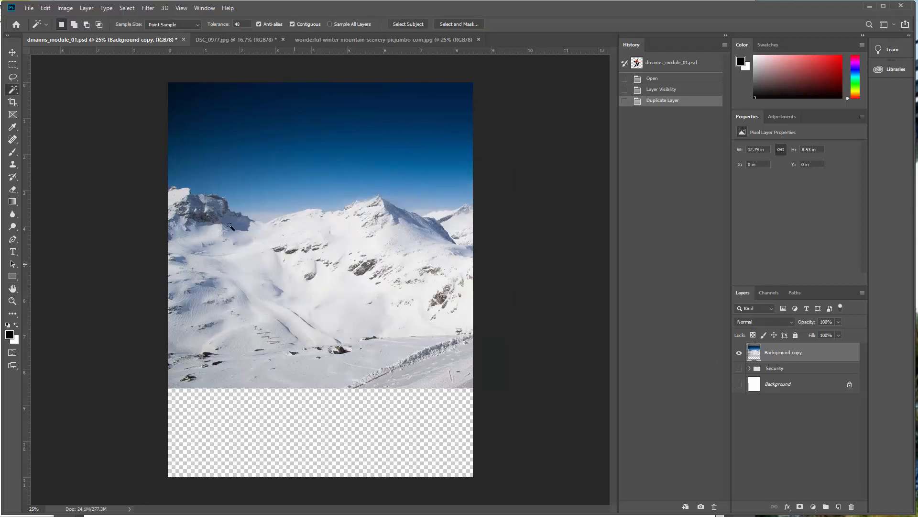
# Step: Scale the mountain layer to about 129% to fill the canvas height, and shift it right to bring the rocky left peak into view
pyautogui.click(12, 51)
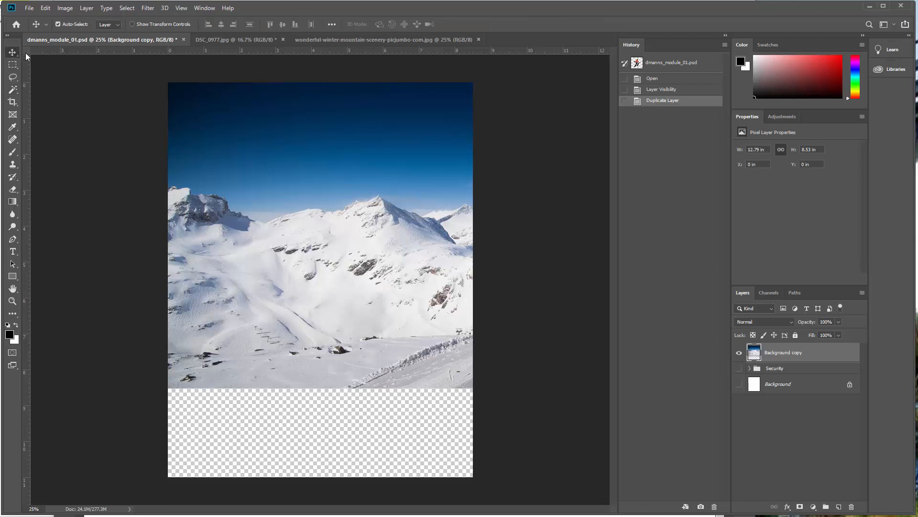
pyautogui.hotkey('ctrl', 't')
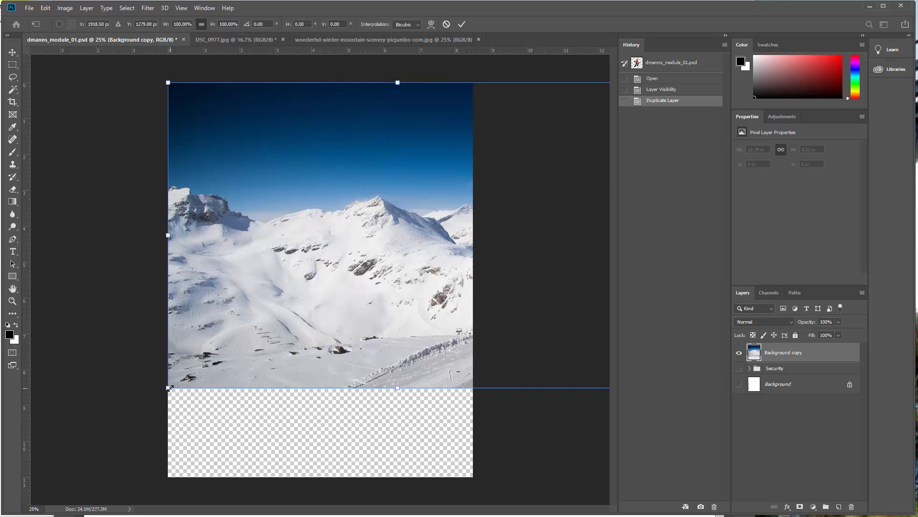
pyautogui.moveTo(169, 387); pyautogui.dragTo(30, 467)
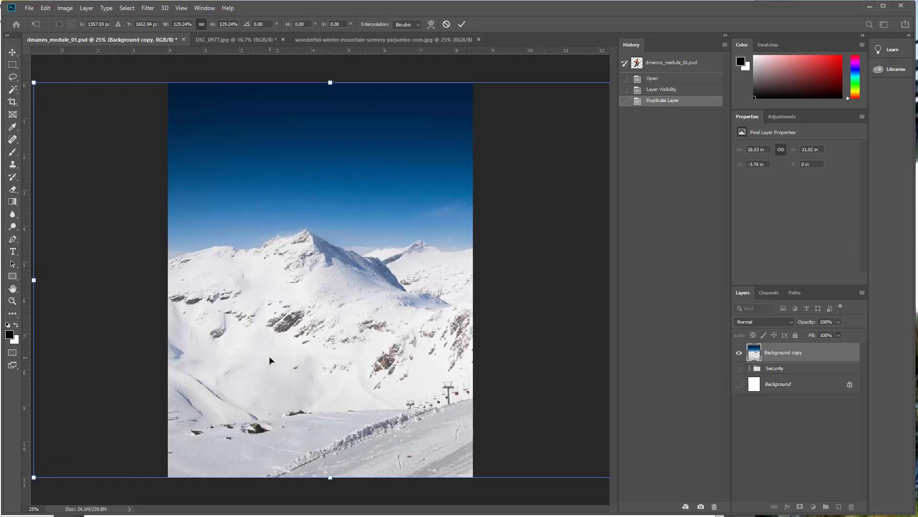
pyautogui.press('Return')
pyautogui.moveTo(252, 343); pyautogui.dragTo(378, 341)
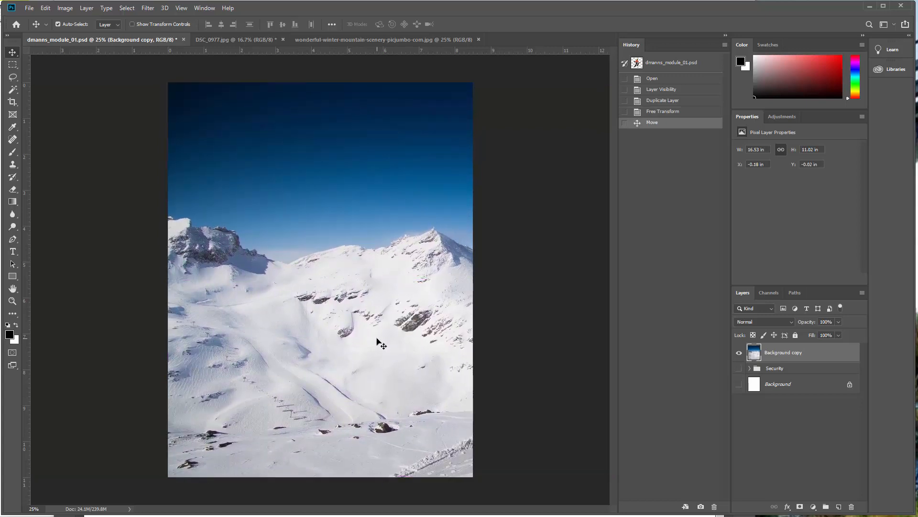
# Step: Duplicate the background layer of DSC_0977.jpg into dmanns_module_01.psd as Background copy 2 and return to that document
pyautogui.click(219, 41)
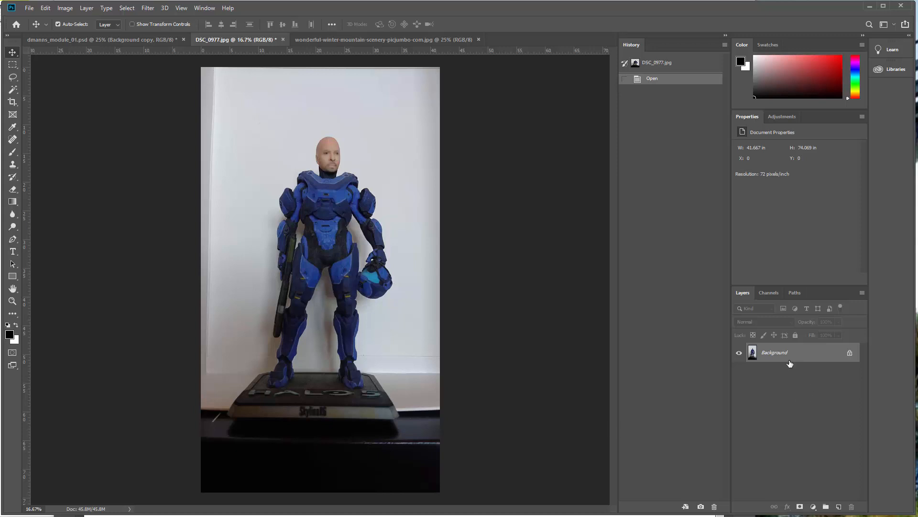
pyautogui.rightClick(776, 354)
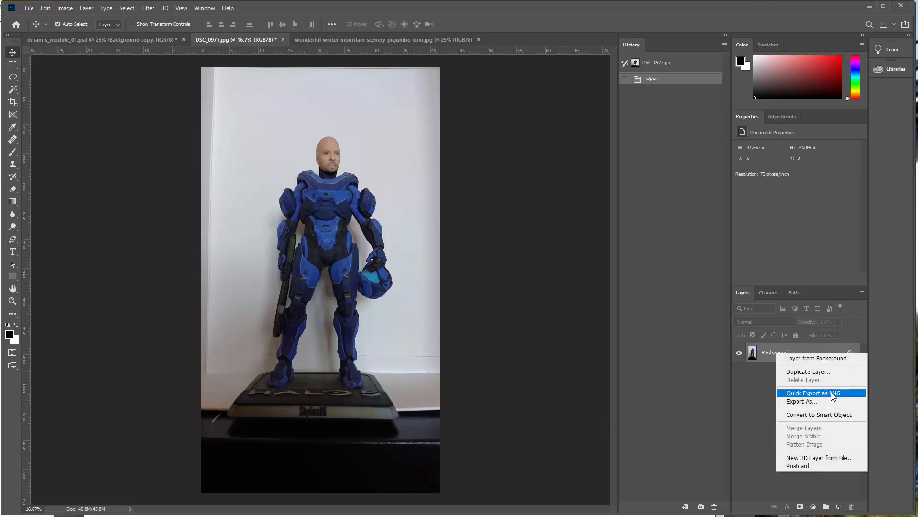
pyautogui.click(812, 373)
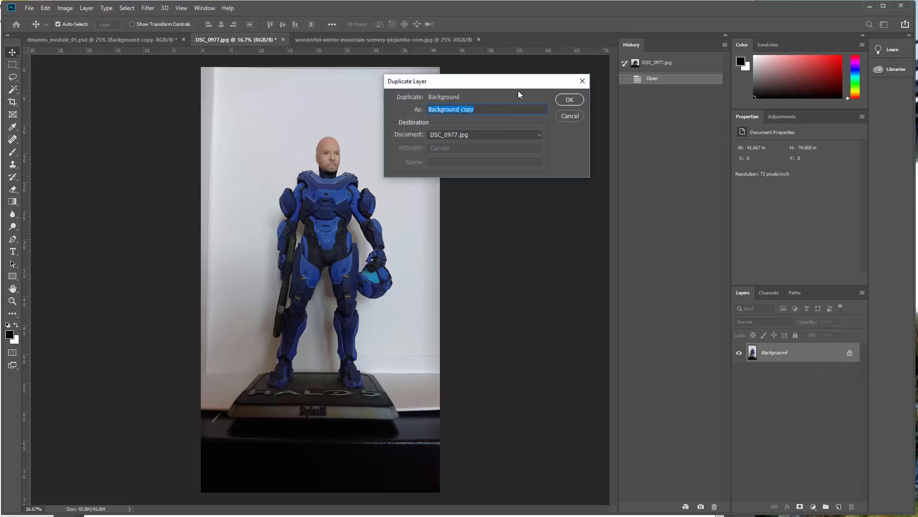
pyautogui.click(539, 135)
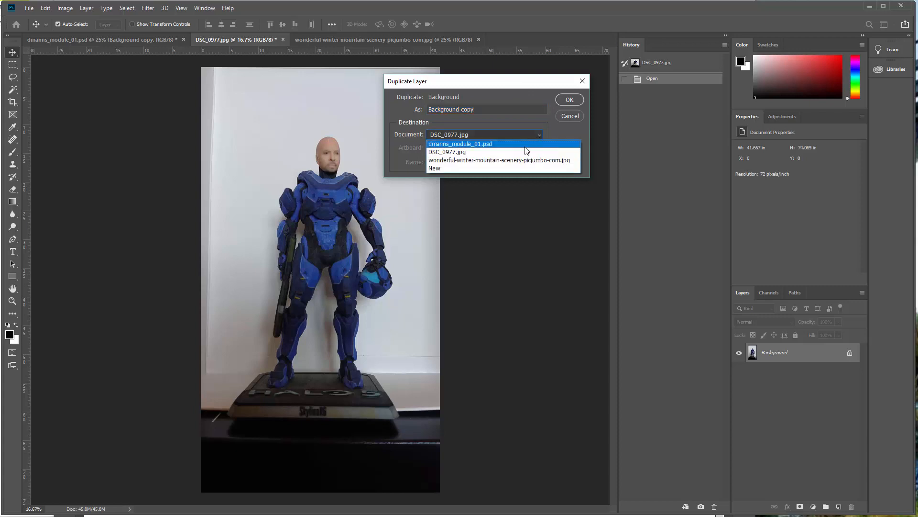
pyautogui.click(526, 144)
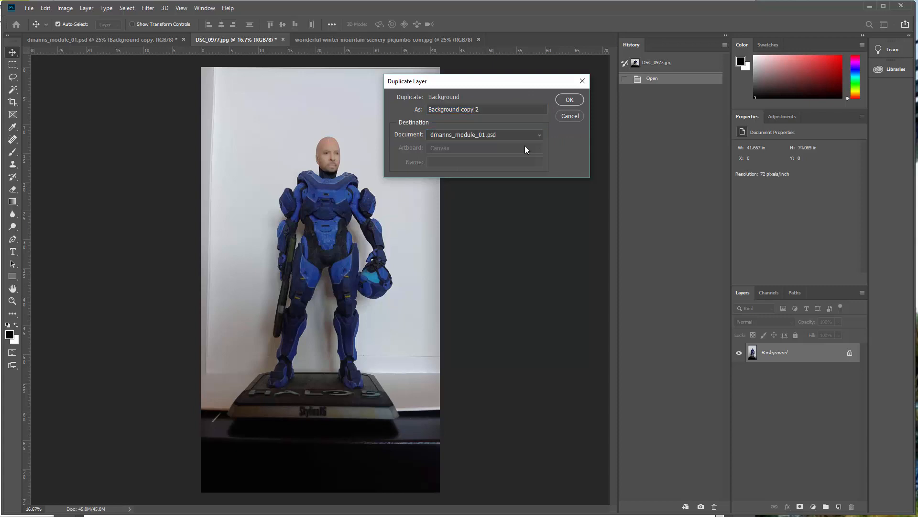
pyautogui.click(570, 101)
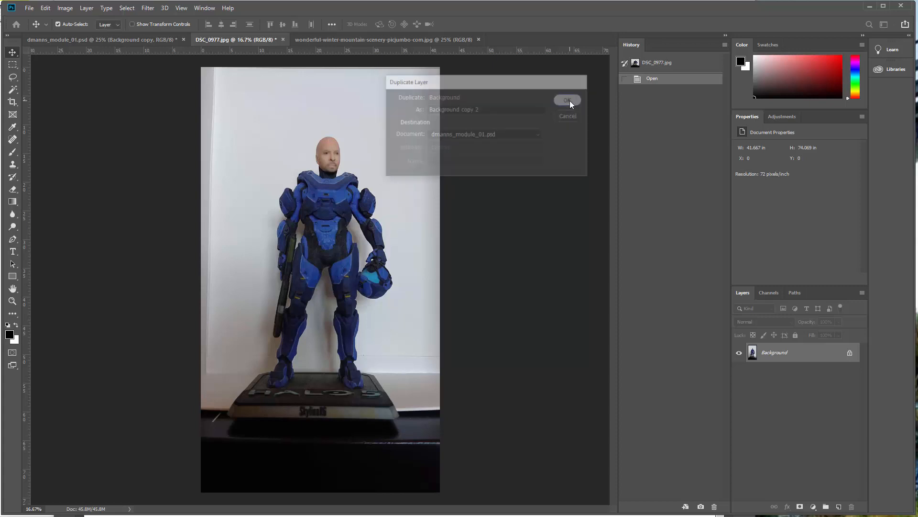
pyautogui.click(138, 41)
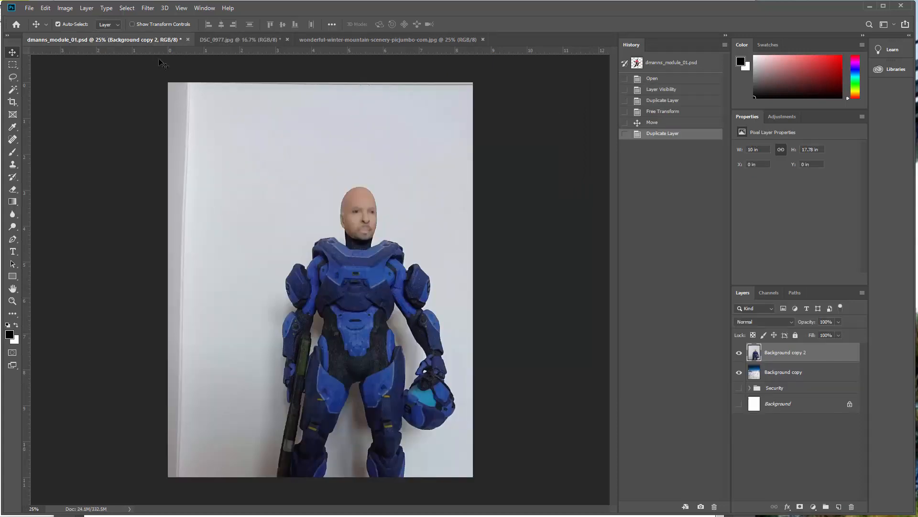
# Step: Scale the armored figure layer to about 74% and center it horizontally on the canvas, with its upper edge near the canvas top
pyautogui.moveTo(377, 315); pyautogui.dragTo(341, 213)
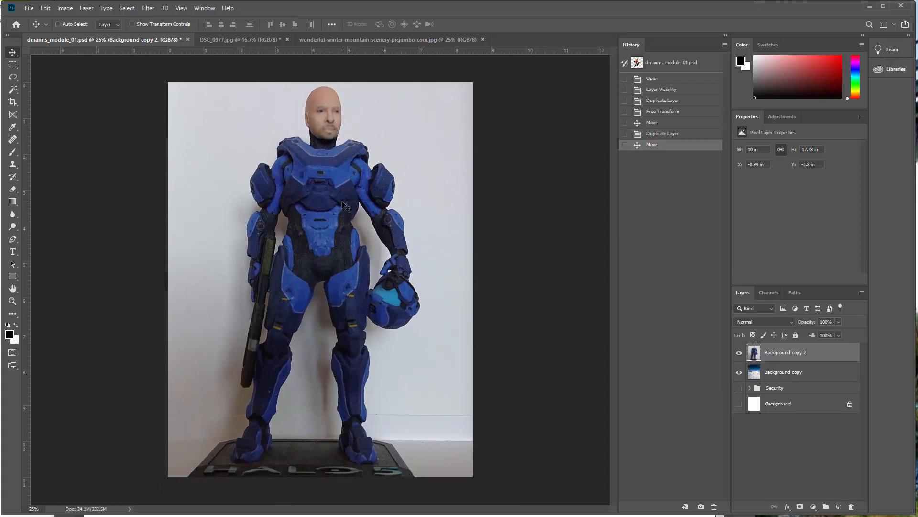
pyautogui.hotkey('ctrl', 't')
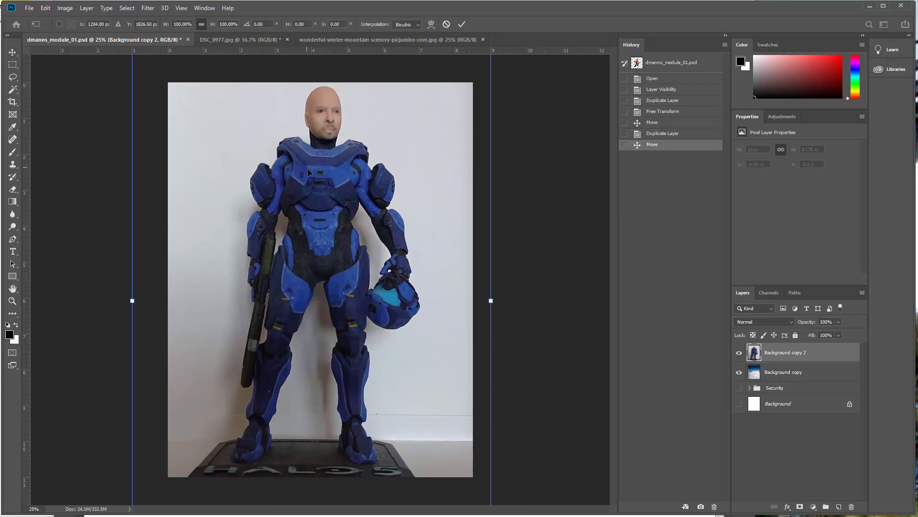
pyautogui.moveTo(309, 181); pyautogui.dragTo(318, 295)
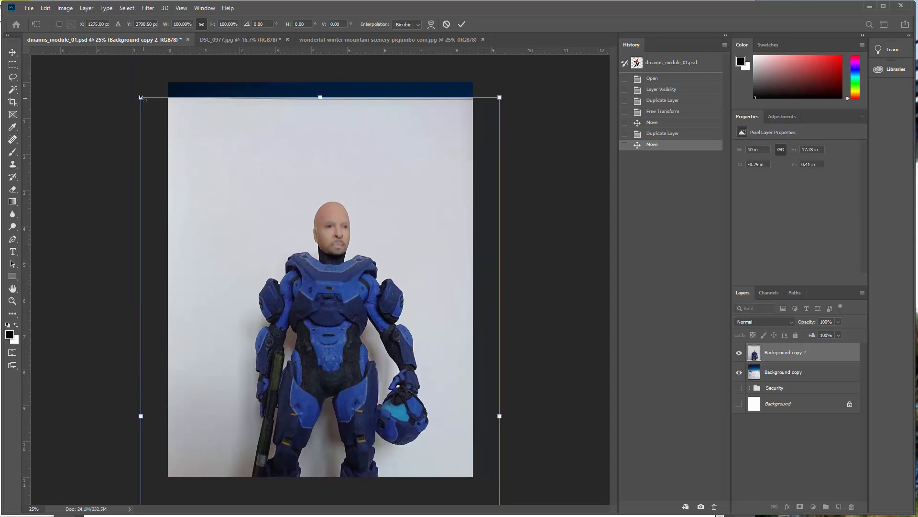
pyautogui.moveTo(156, 100); pyautogui.dragTo(253, 271)
pyautogui.moveTo(321, 332); pyautogui.dragTo(254, 155)
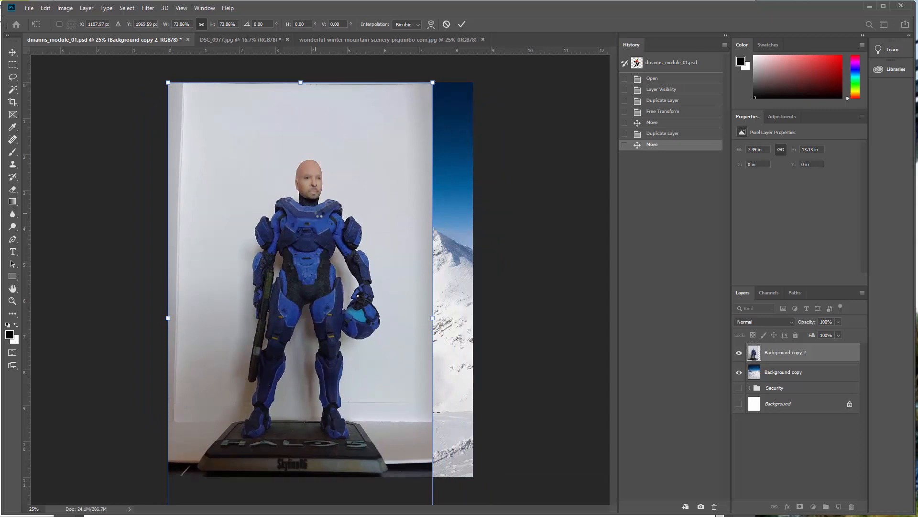
pyautogui.moveTo(320, 192); pyautogui.dragTo(332, 212)
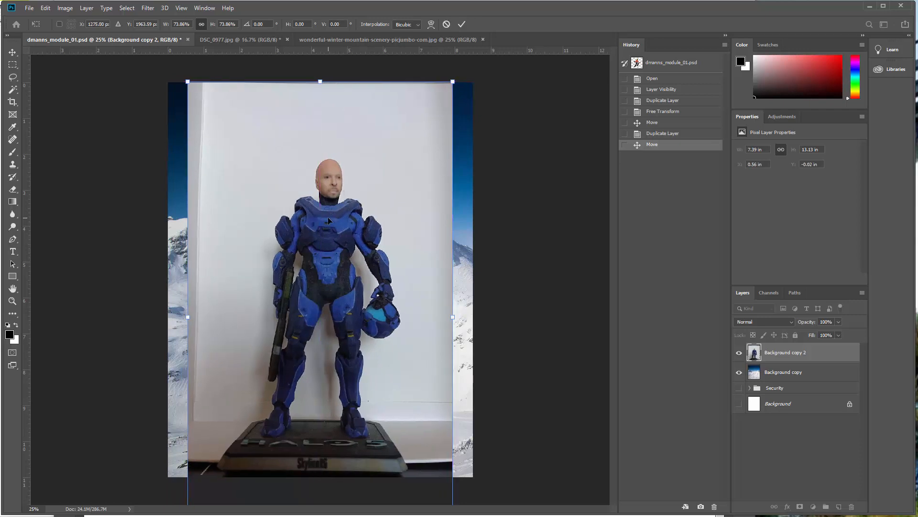
pyautogui.press('Return')
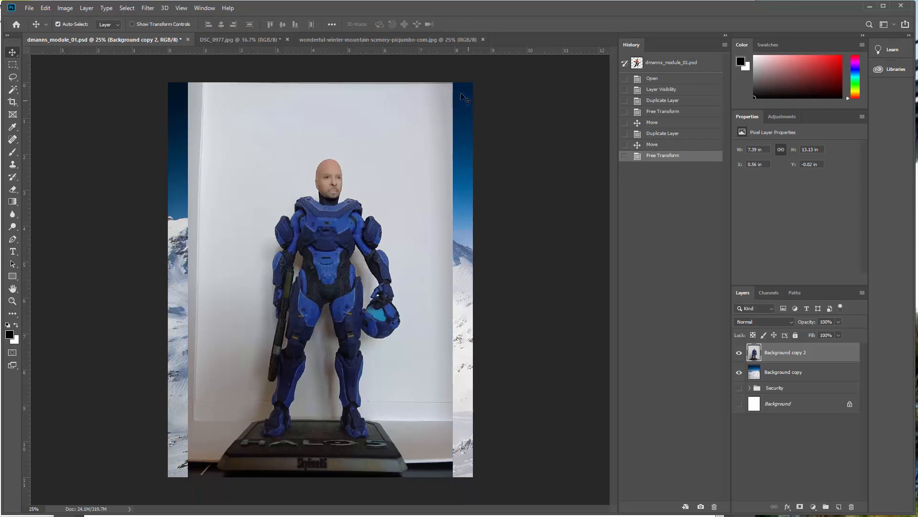
# Step: Isolate the armored figure on a layer mask with Select and Mask, brushing over the head, body, legs, feet and helmet hand without the stand
pyautogui.click(127, 8)
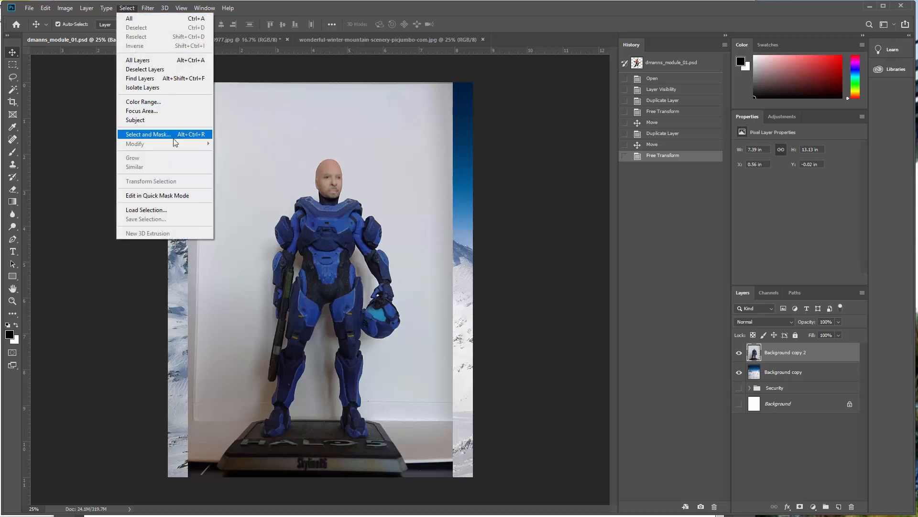
pyautogui.click(173, 135)
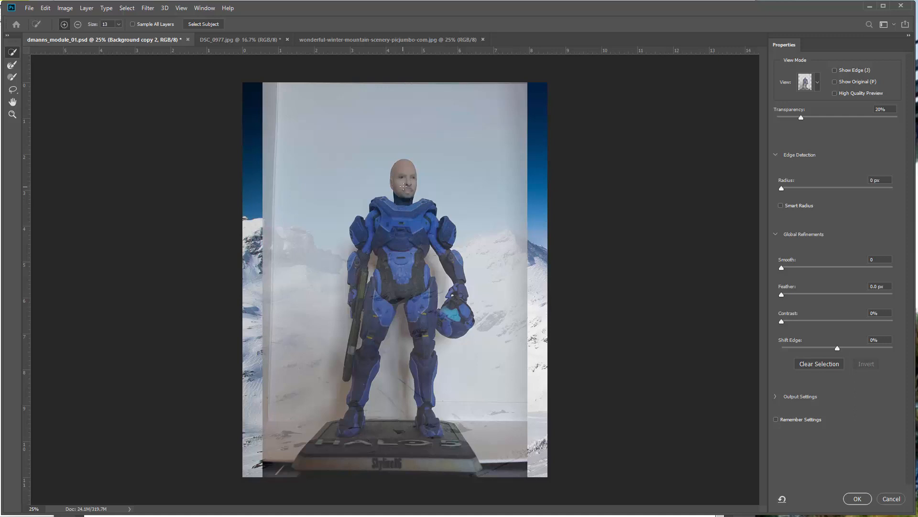
pyautogui.moveTo(401, 183)
pyautogui.mouseDown()
pyautogui.moveTo(355, 279)
pyautogui.moveTo(347, 375)
pyautogui.moveTo(362, 406)
pyautogui.moveTo(359, 398)
pyautogui.moveTo(347, 432)
pyautogui.mouseUp()
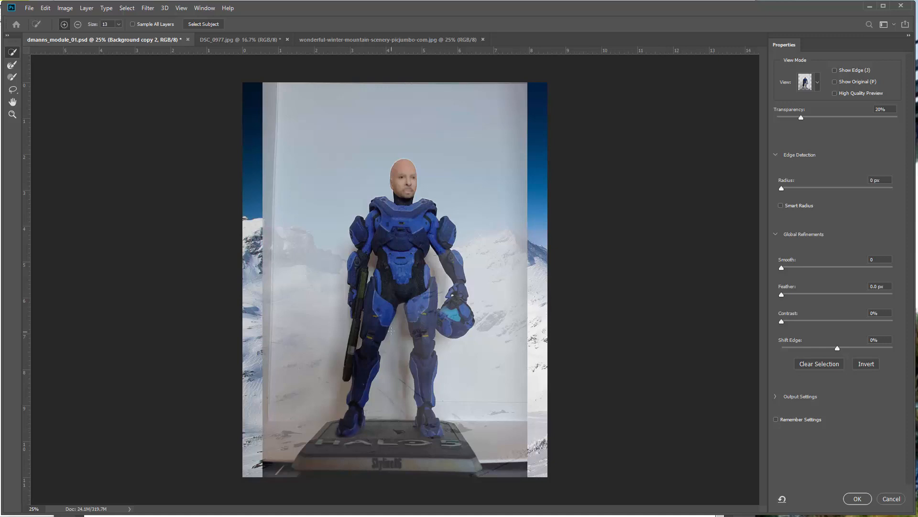
pyautogui.moveTo(413, 279); pyautogui.dragTo(429, 430)
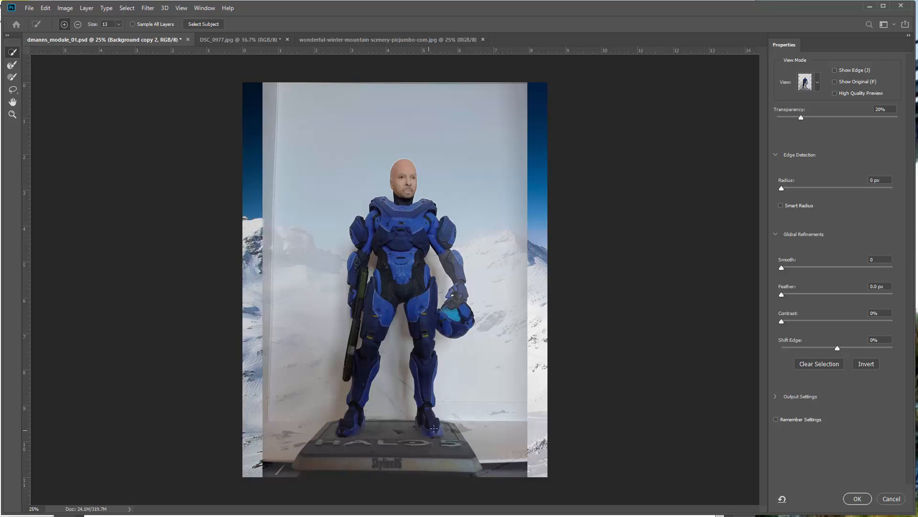
pyautogui.click(439, 431)
pyautogui.moveTo(452, 296); pyautogui.dragTo(460, 296)
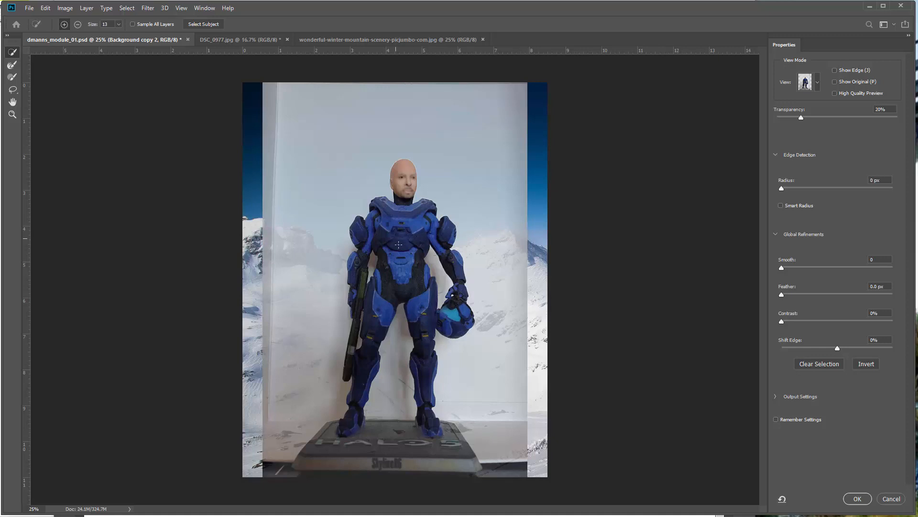
pyautogui.click(857, 499)
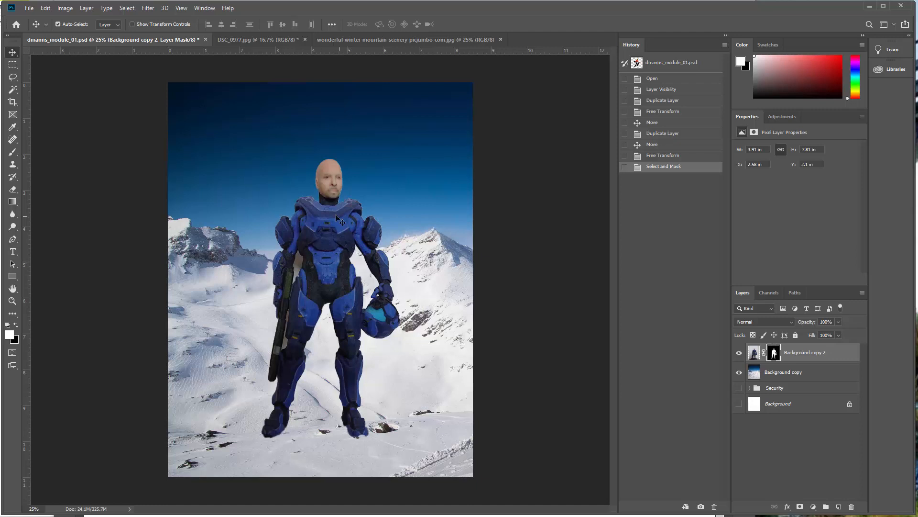
pyautogui.click(128, 8)
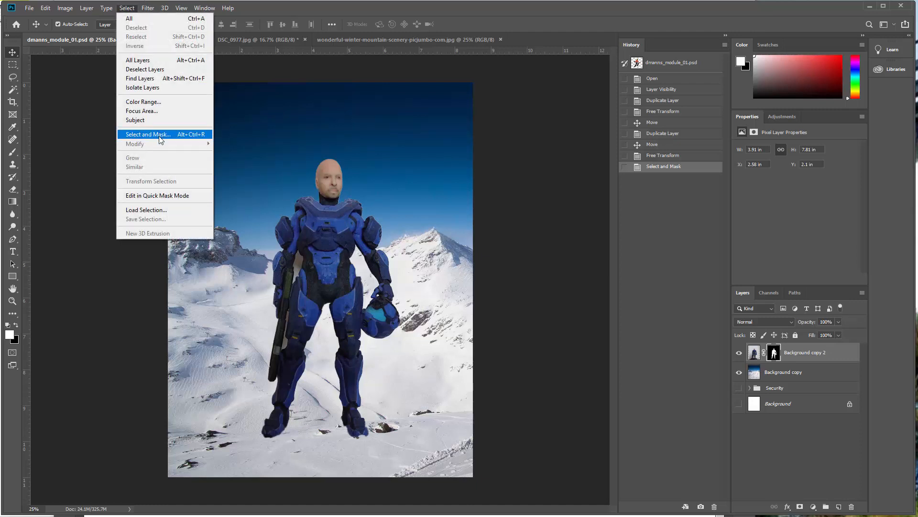
pyautogui.click(265, 3)
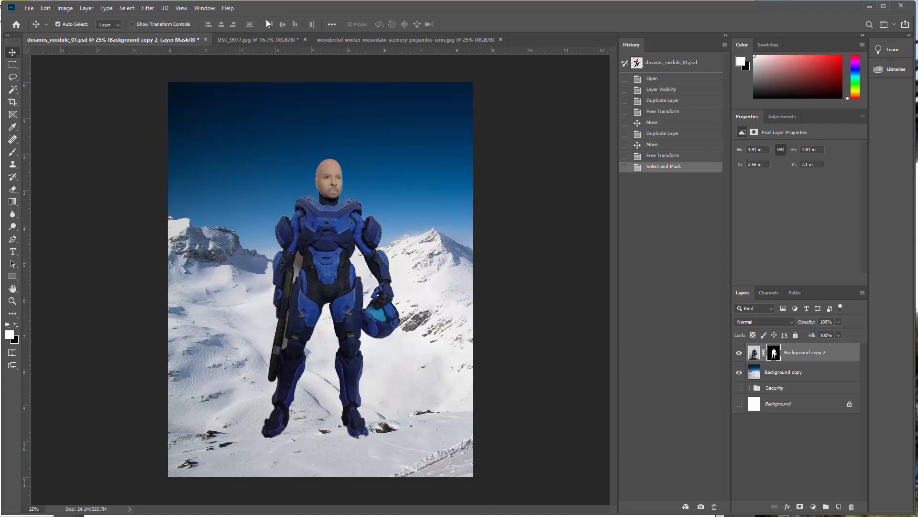